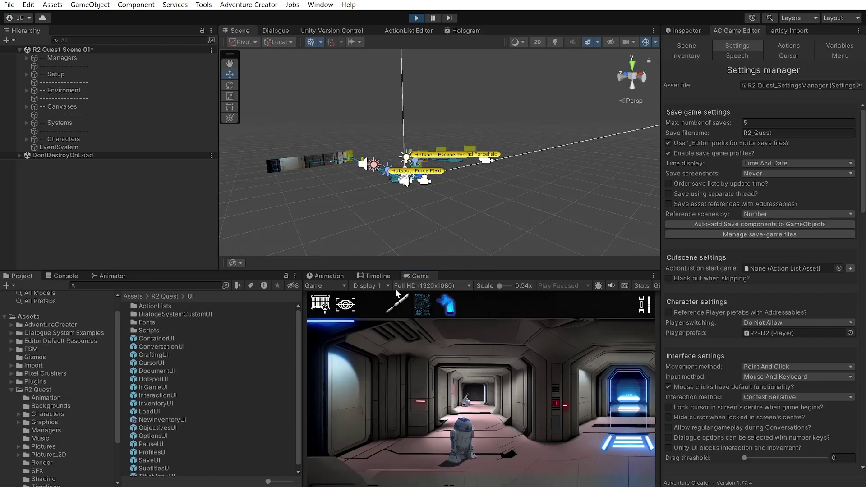
# Set the Game view's display resolution to Free Aspect
pyautogui.click(415, 286)
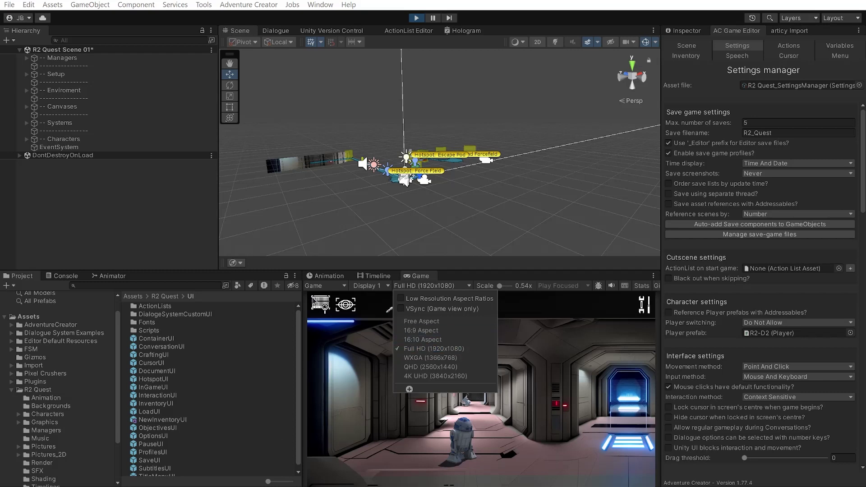
pyautogui.click(463, 273)
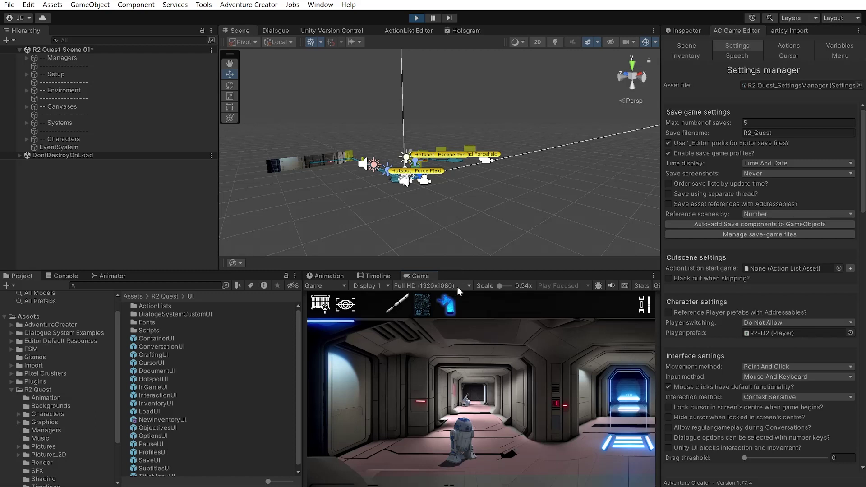
pyautogui.click(459, 291)
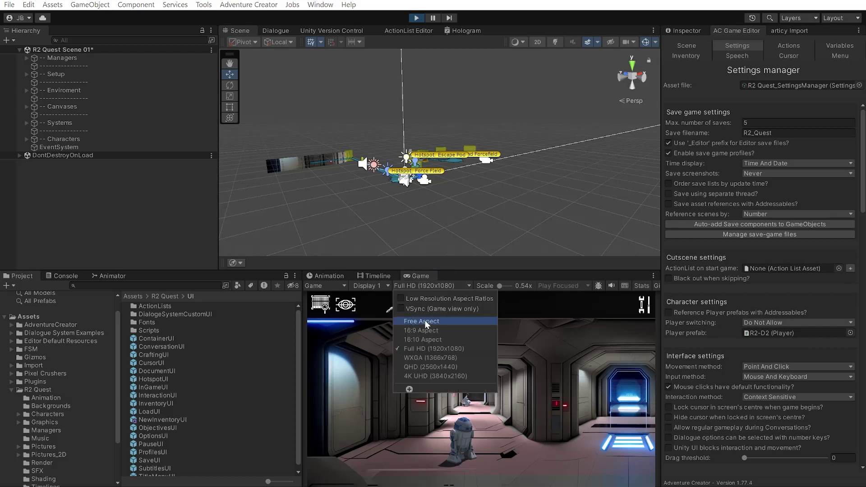
pyautogui.click(403, 321)
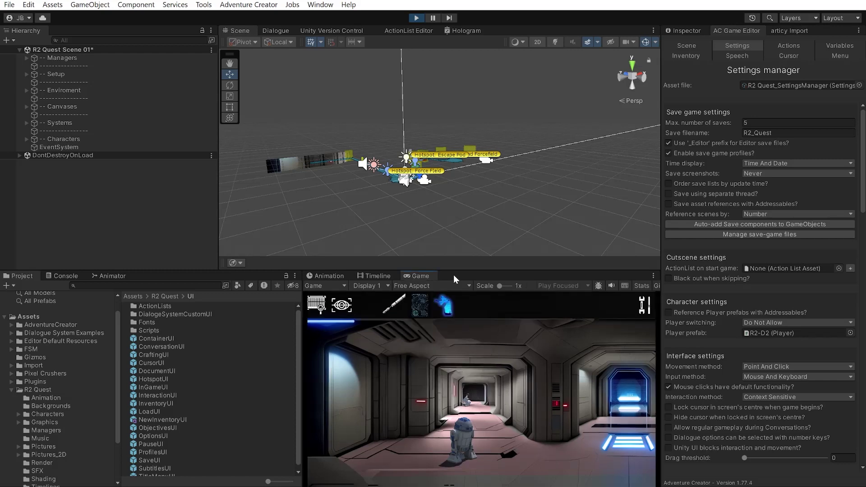
# Shrink and enlarge the Game view while the scene plays to check how the inventory bar scales
pyautogui.moveTo(459, 270); pyautogui.dragTo(461, 308)
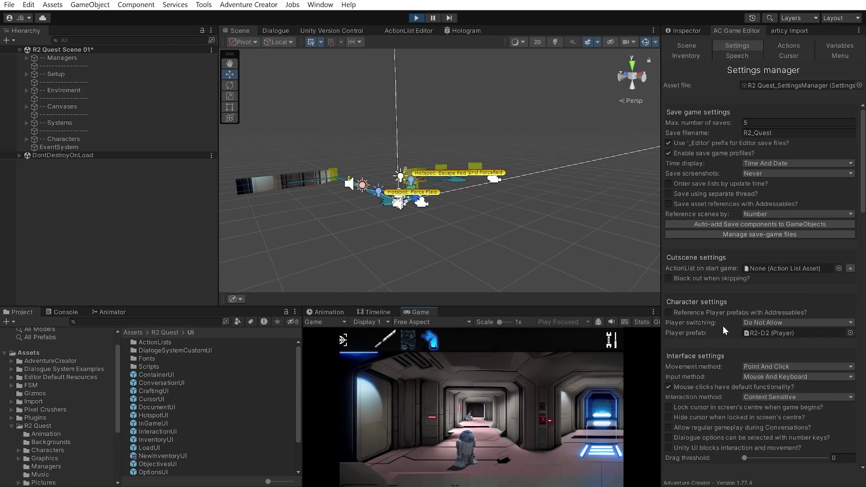
pyautogui.moveTo(546, 307); pyautogui.dragTo(549, 201)
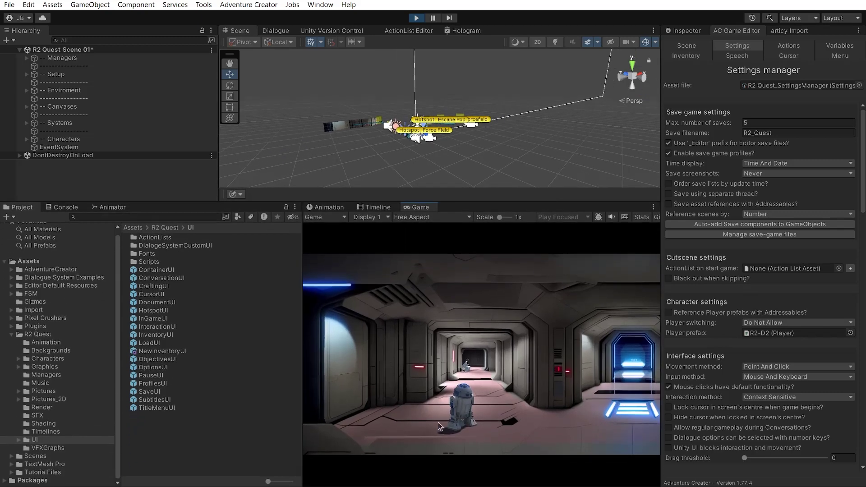
pyautogui.moveTo(518, 202); pyautogui.dragTo(526, 148)
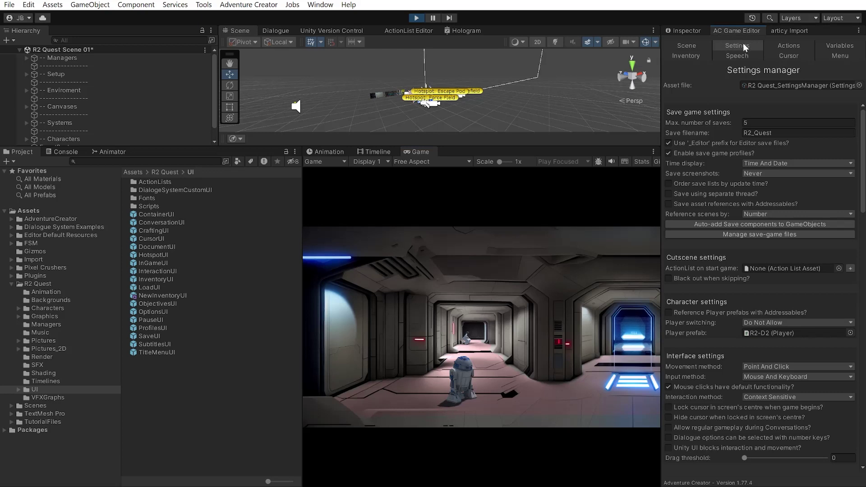
# Make sure Render border camera is enabled under the Settings manager's camera settings
pyautogui.scroll(-1, 732, 279)
pyautogui.scroll(-10, 732, 279)
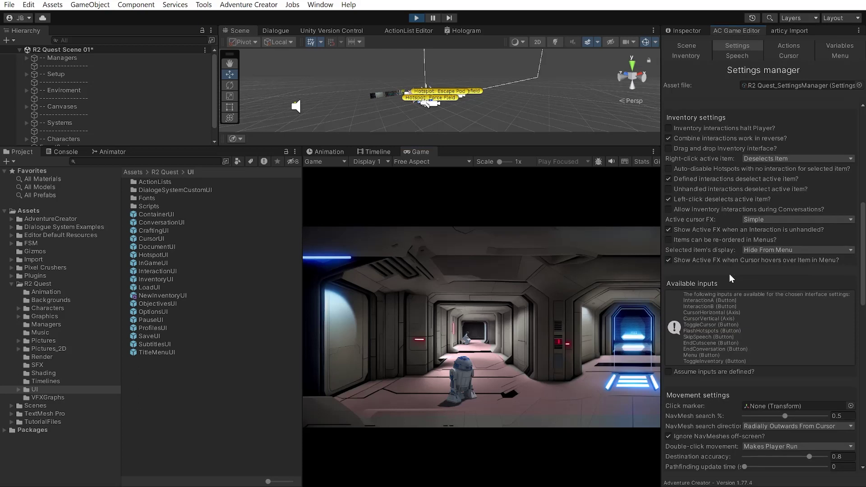
pyautogui.scroll(-15, 732, 279)
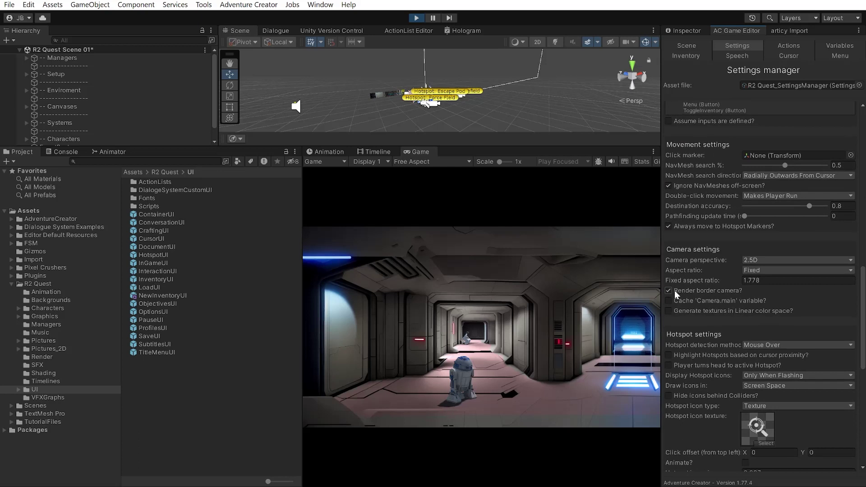
pyautogui.click(750, 282)
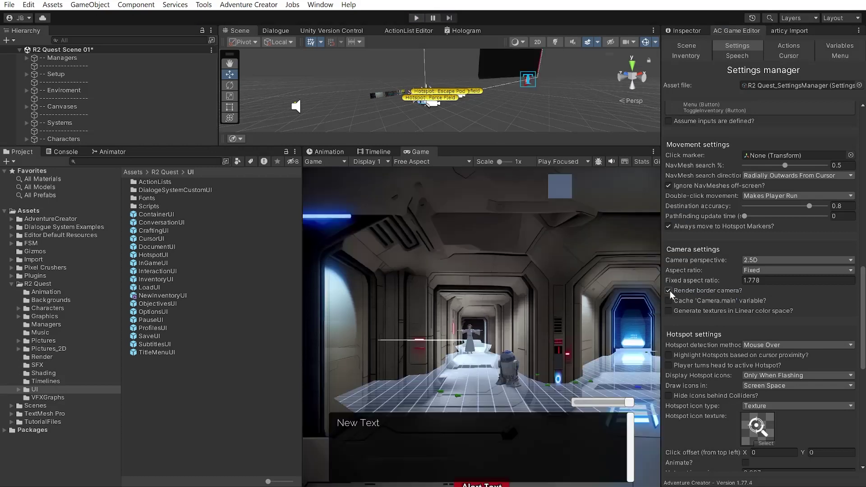
pyautogui.click(669, 291)
# Play the scene again and resize the Game view to test the inventory bar with the border camera on
pyautogui.click(416, 18)
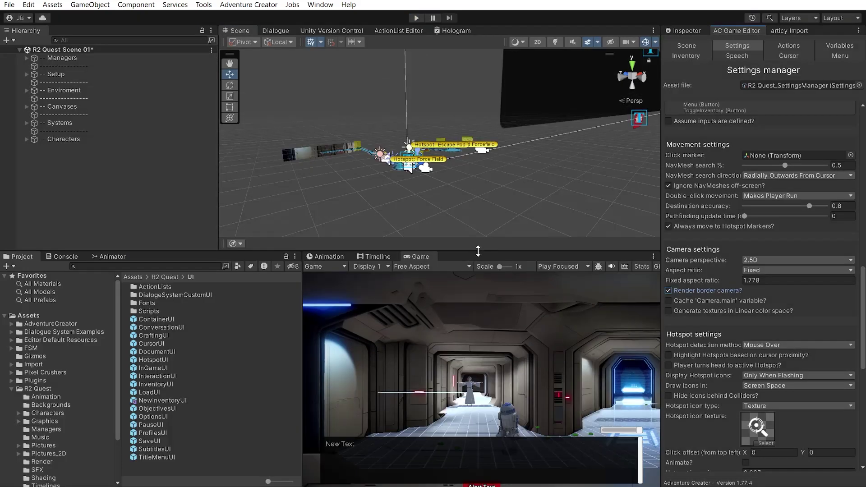
pyautogui.hotkey('ctrl', 'p')
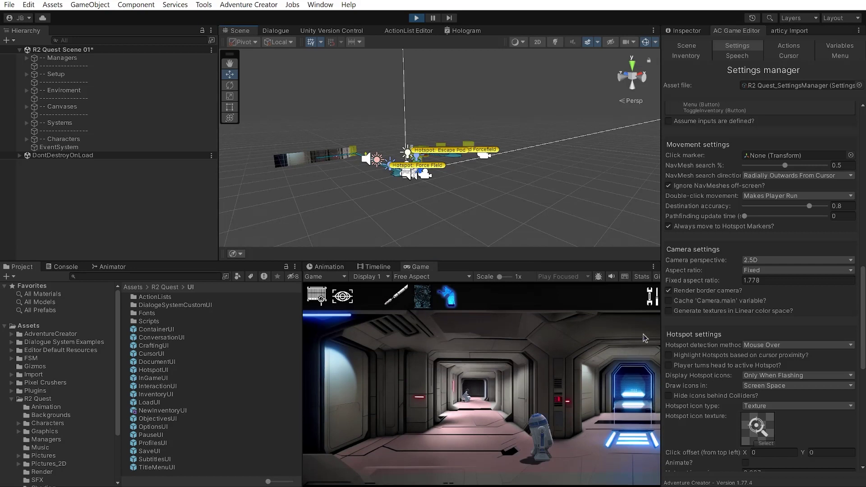
pyautogui.moveTo(484, 261); pyautogui.dragTo(492, 207)
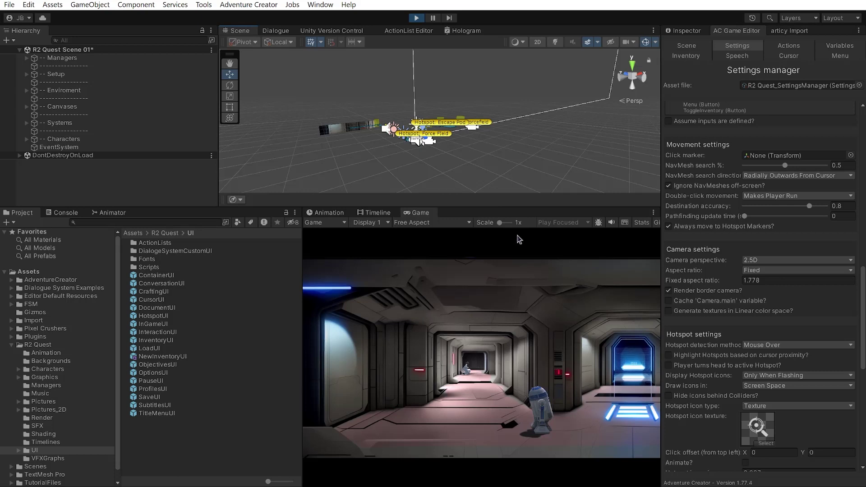
pyautogui.moveTo(474, 208); pyautogui.dragTo(465, 319)
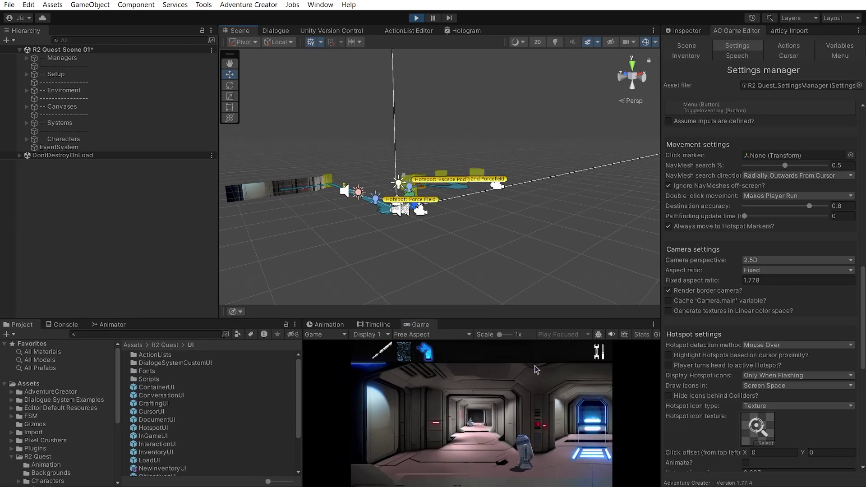
pyautogui.moveTo(548, 317); pyautogui.dragTo(547, 273)
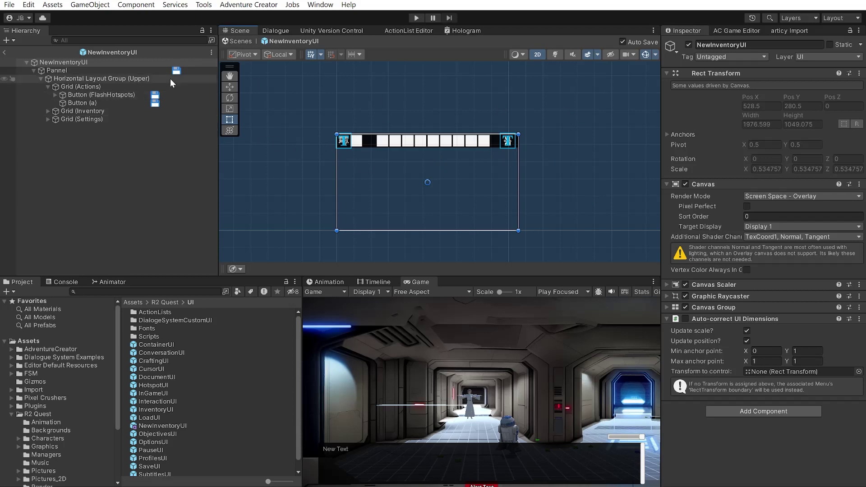
# Examine the NewInventoryUI prefab's layout and the anchor presets of its Pannel object
pyautogui.click(109, 62)
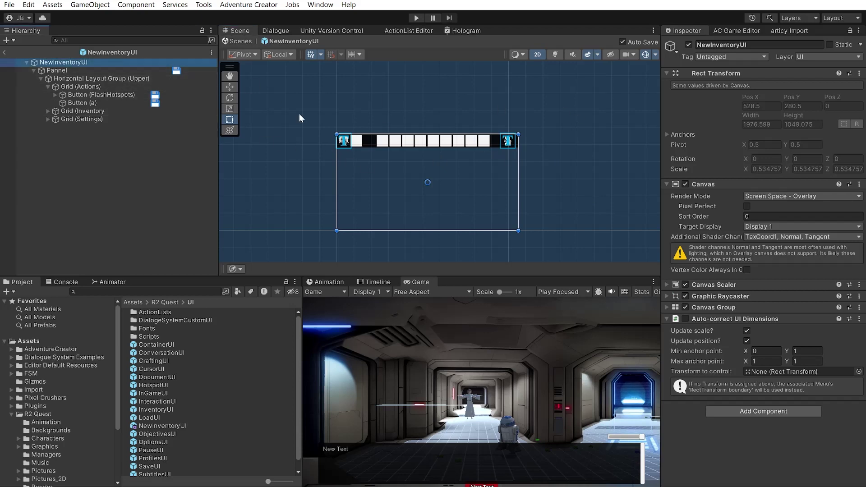
pyautogui.scroll(3, 452, 146)
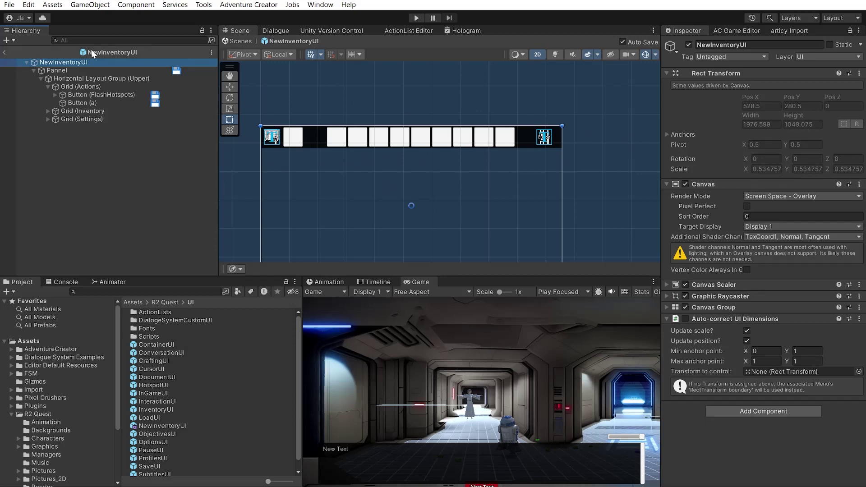
pyautogui.click(88, 72)
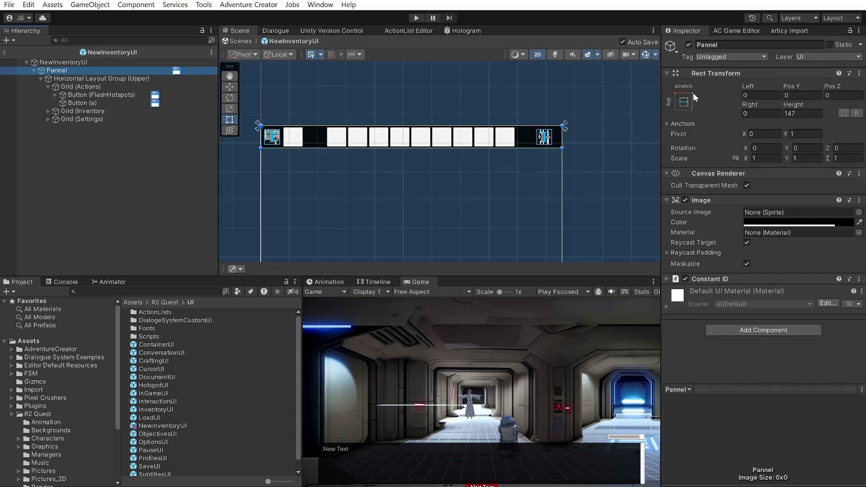
pyautogui.click(686, 103)
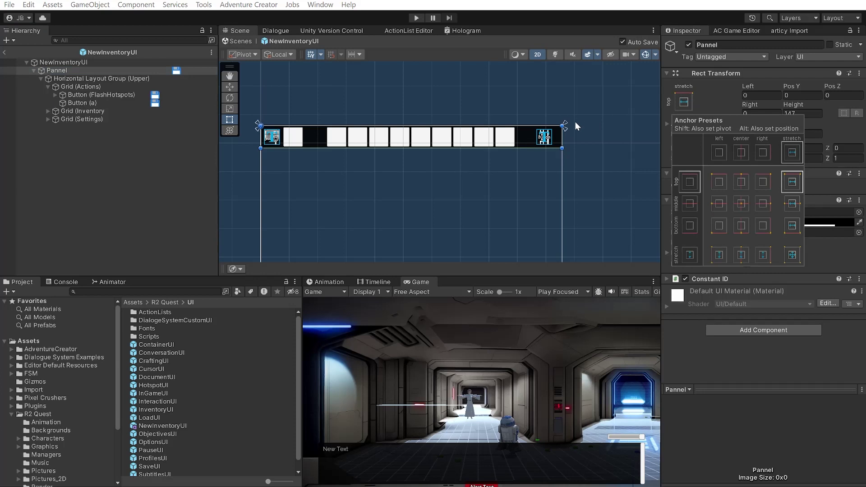
pyautogui.click(716, 110)
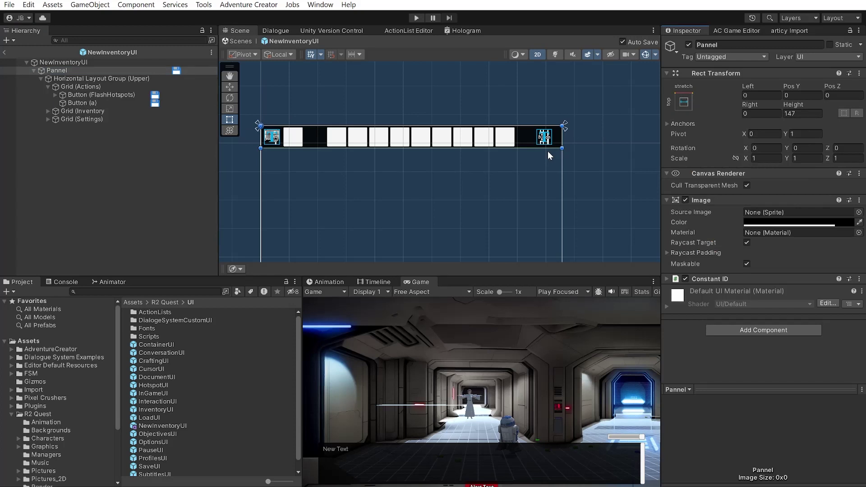
# Enable the Auto-correct UI Dimensions component on the NewInventoryUI root object
pyautogui.click(103, 62)
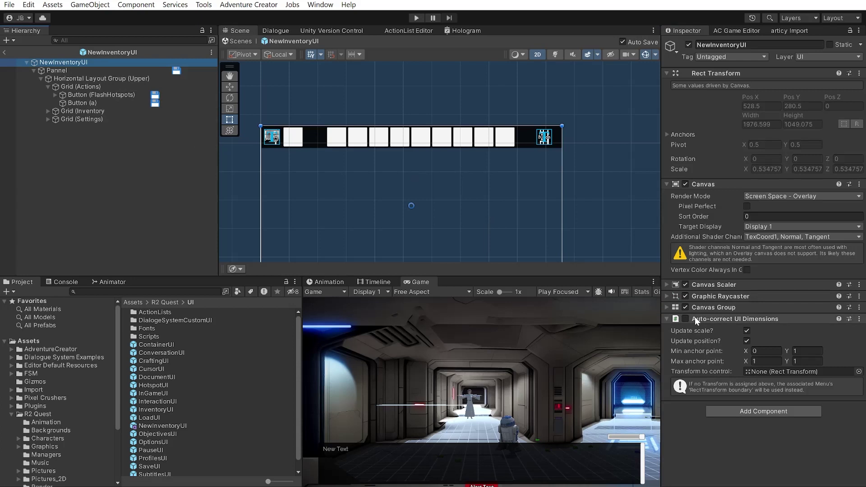
pyautogui.click(752, 409)
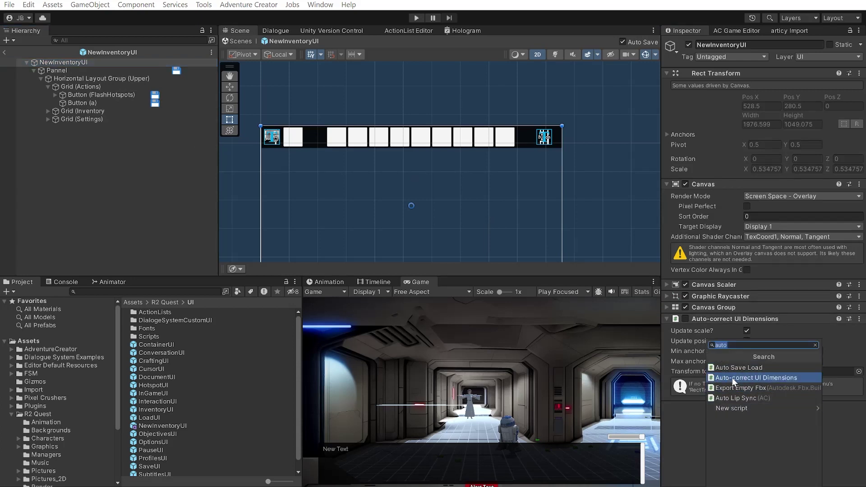
pyautogui.click(846, 437)
pyautogui.click(686, 319)
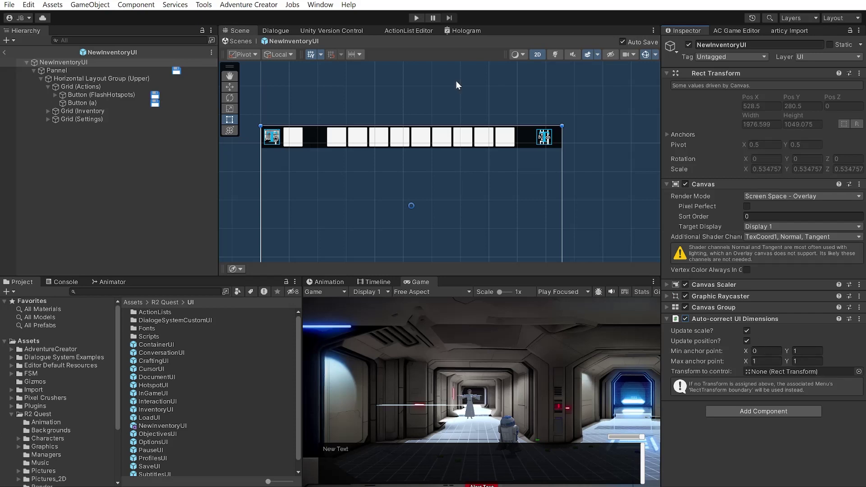
# Exit Prefab Mode into play and resize the Game view to test the inventory bar with Auto-correct UI Dimensions
pyautogui.click(416, 18)
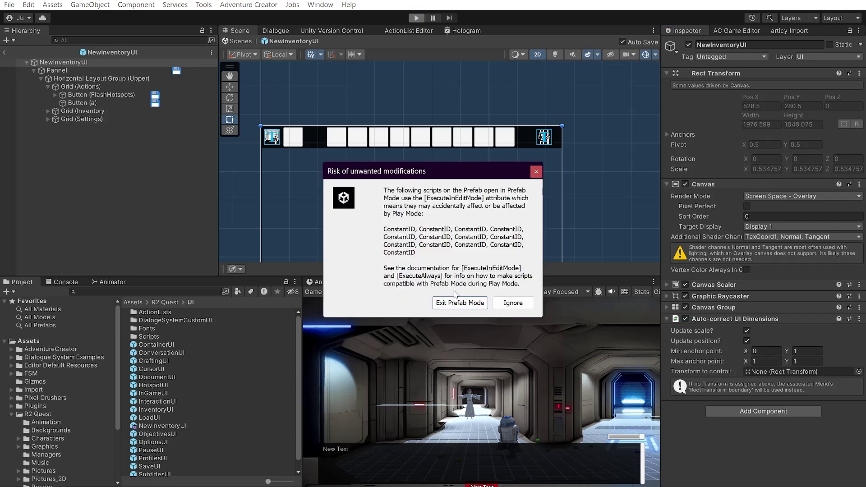
pyautogui.click(456, 309)
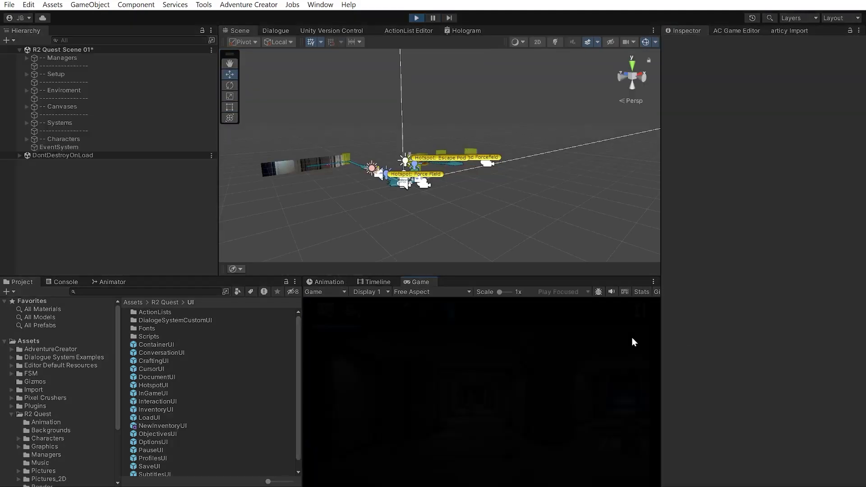
pyautogui.moveTo(477, 277); pyautogui.dragTo(504, 333)
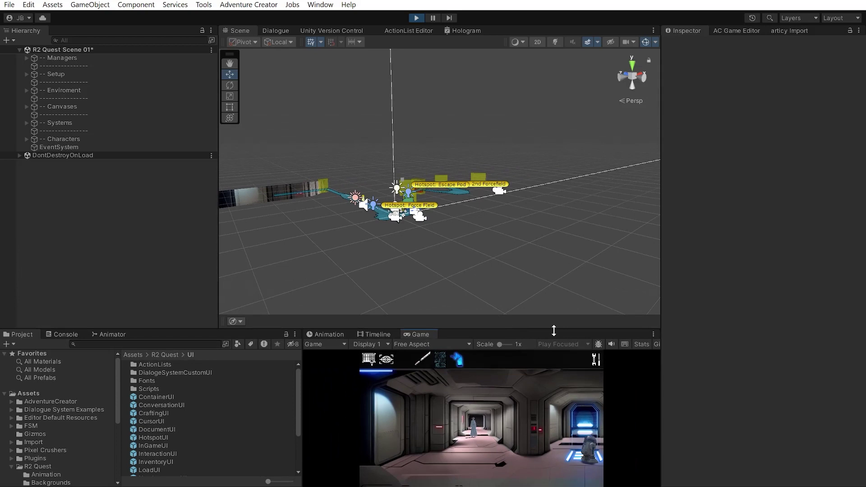
pyautogui.moveTo(554, 331); pyautogui.dragTo(564, 265)
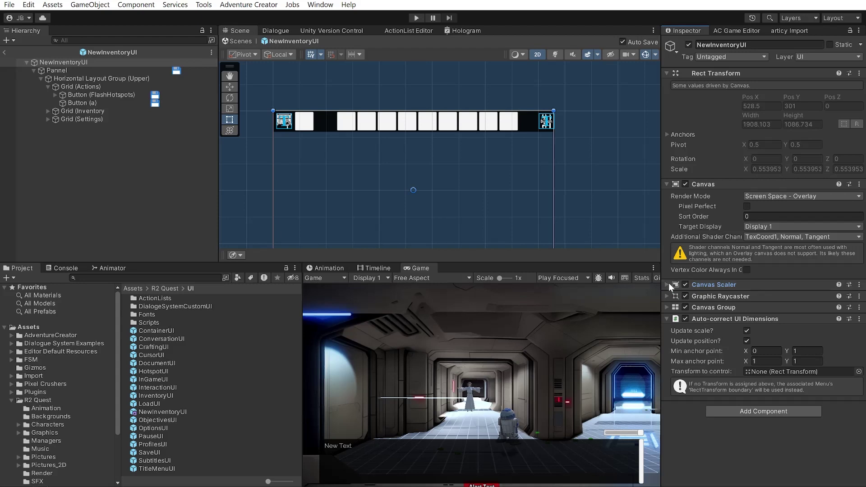
# Expand NewInventoryUI's Canvas Scaler settings and set the Game view resolution to Full HD (1920x1080)
pyautogui.click(668, 284)
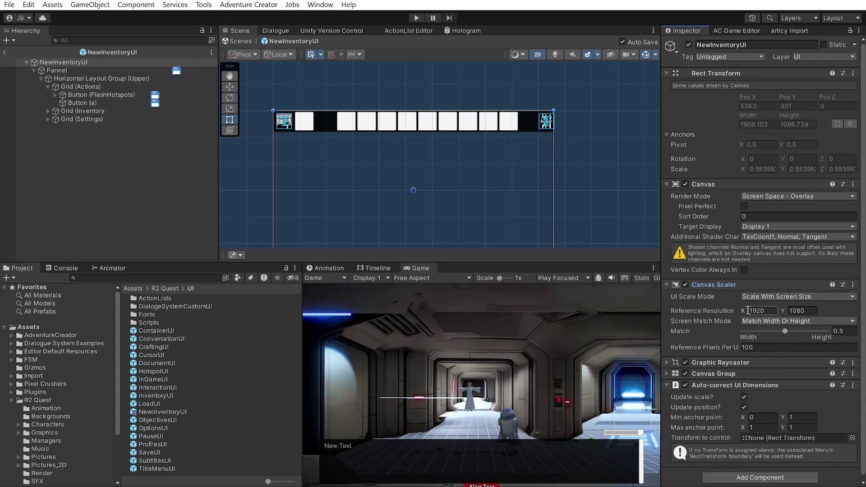
pyautogui.moveTo(722, 332)
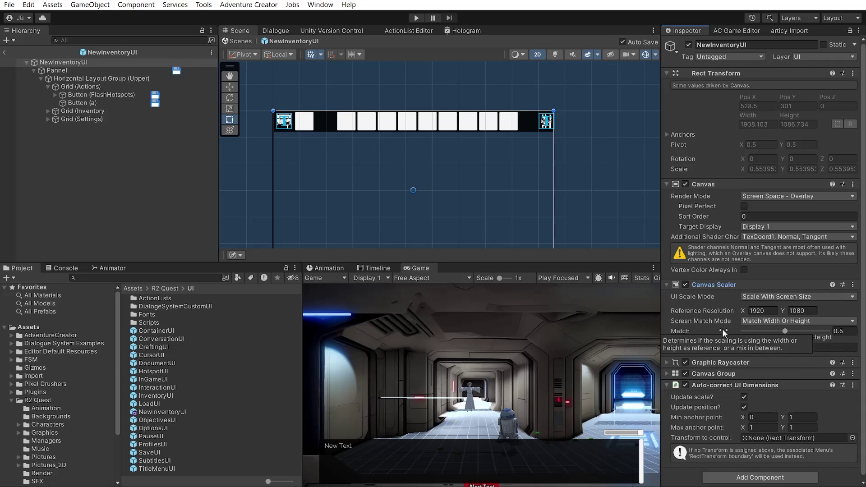
pyautogui.click(461, 277)
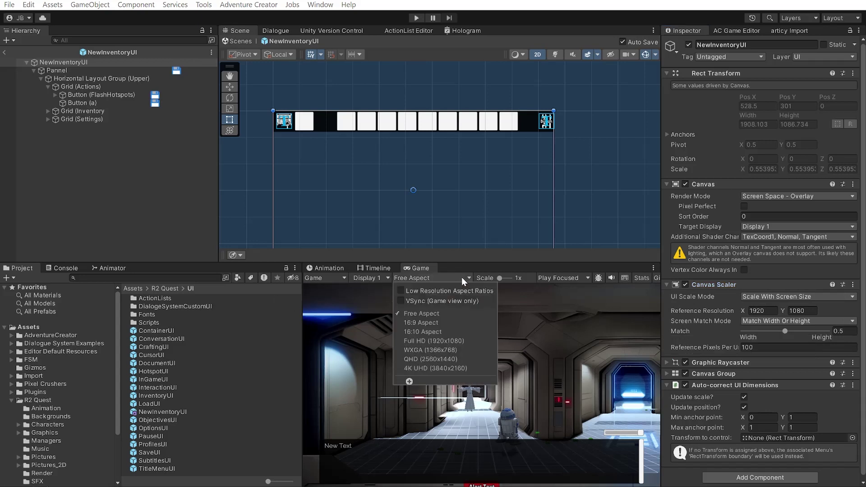
pyautogui.click(446, 341)
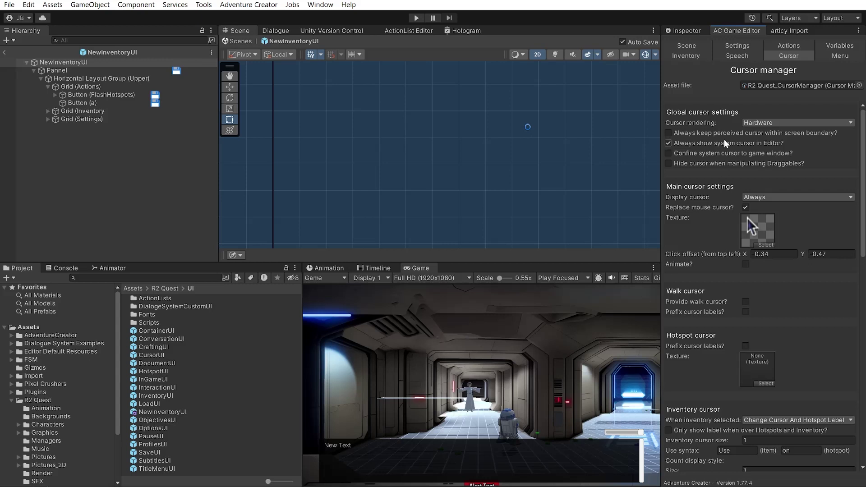
# Examine the cursor rendering options and the interaction icon settings in the Cursor manager
pyautogui.click(774, 123)
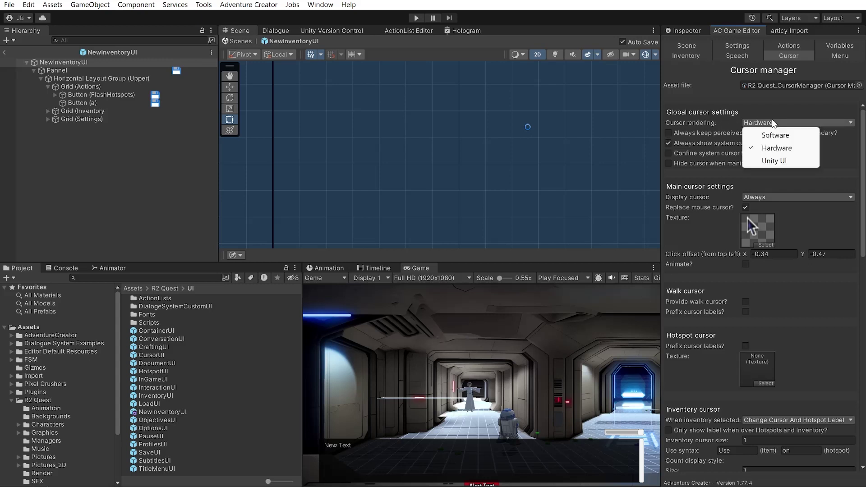
pyautogui.click(789, 111)
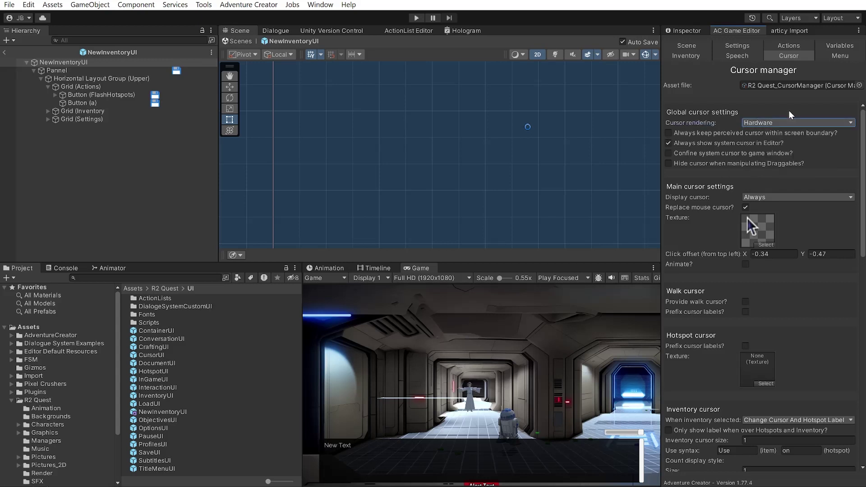
pyautogui.click(789, 111)
pyautogui.click(790, 112)
pyautogui.scroll(-10, 796, 222)
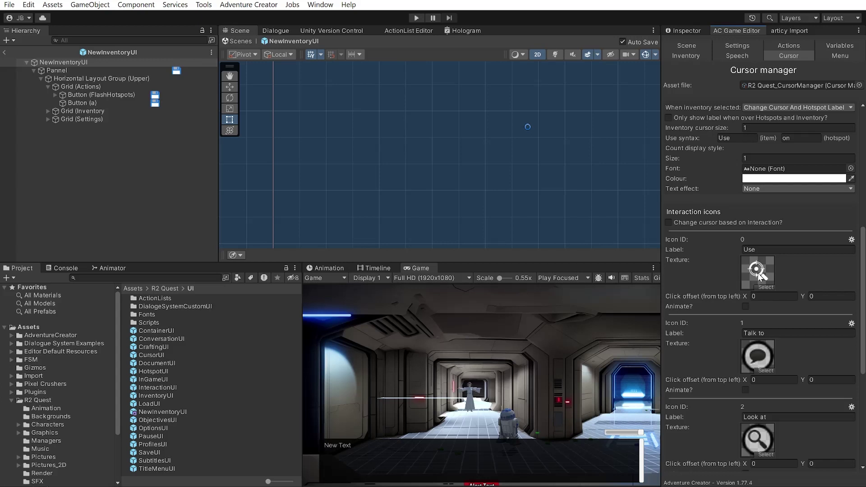
pyautogui.click(756, 381)
pyautogui.scroll(-8, 790, 271)
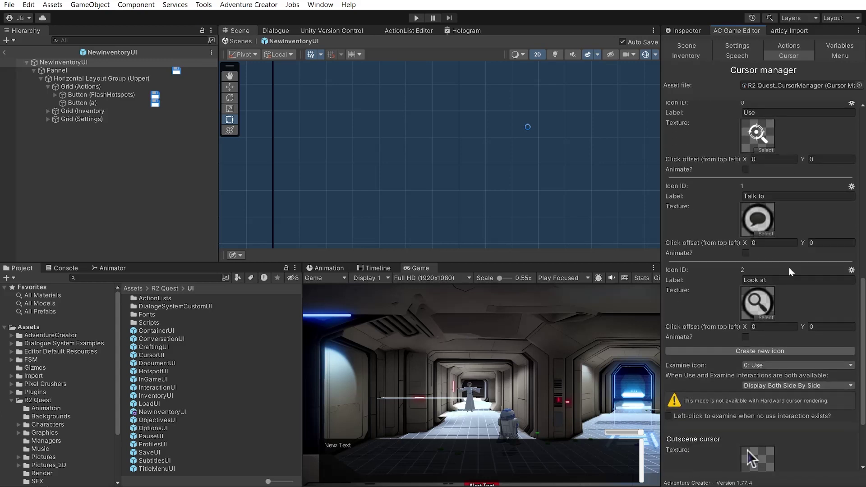
# Examine the cutscene and camera-drag cursor settings, and the graphics and cursor textures of the Scomp link and Message inventory items
pyautogui.scroll(-2, 789, 269)
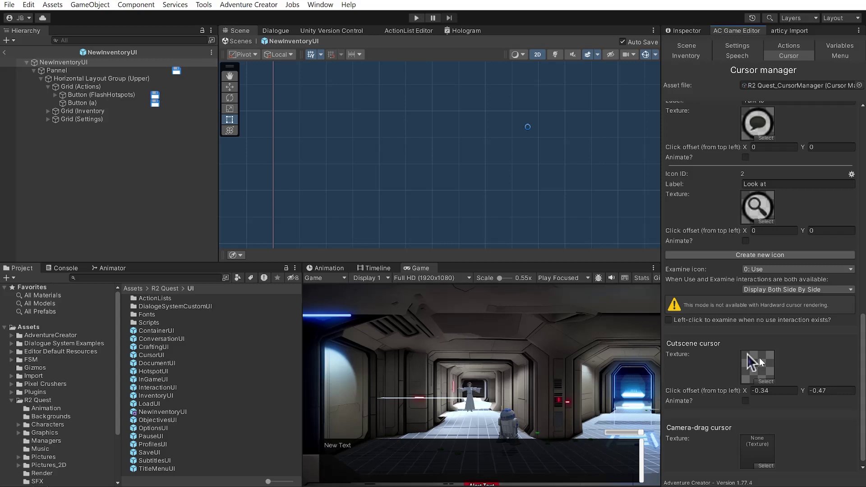
pyautogui.scroll(-1, 760, 362)
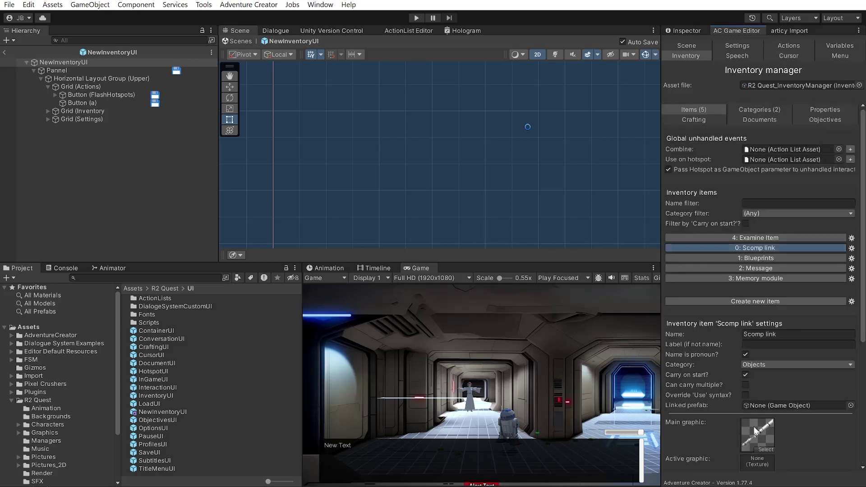
pyautogui.scroll(-2, 716, 429)
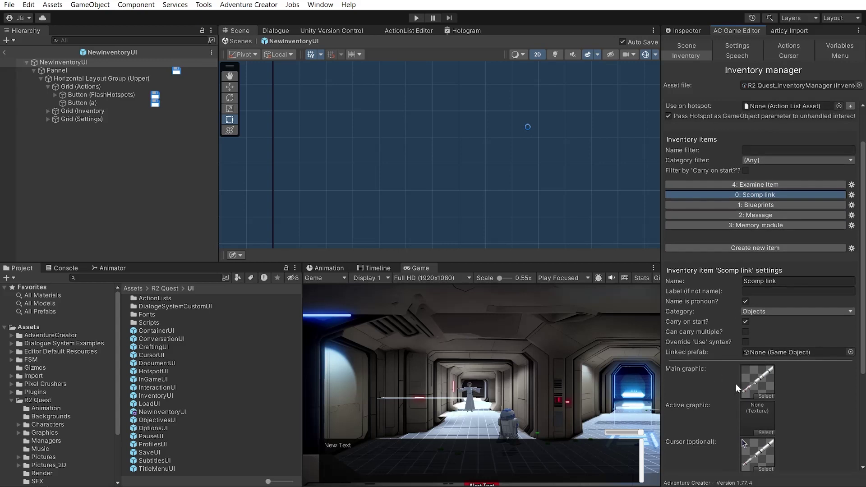
pyautogui.scroll(-3, 698, 443)
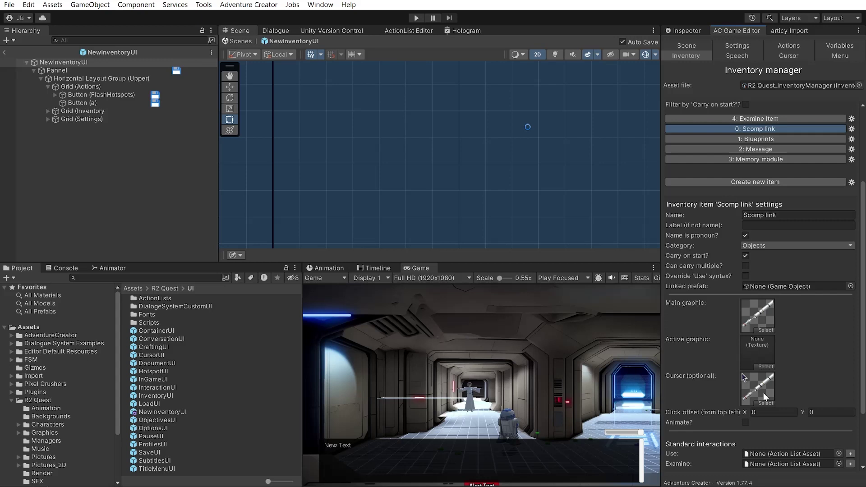
pyautogui.click(757, 139)
pyautogui.click(746, 149)
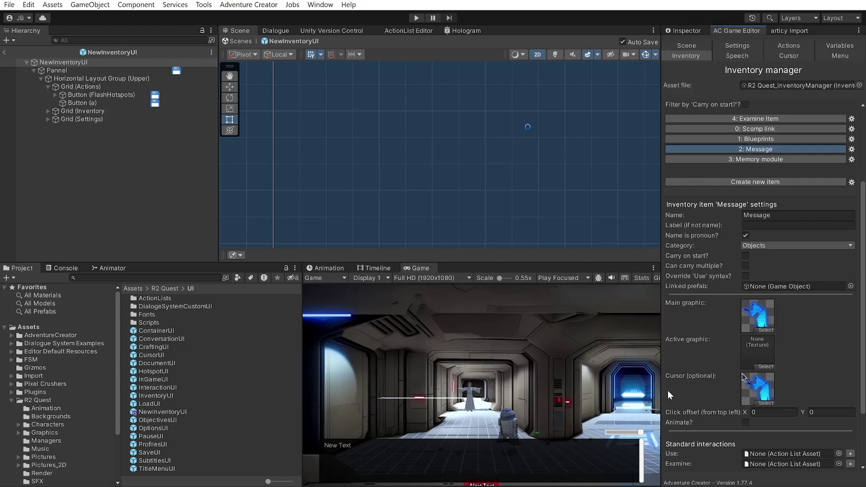
pyautogui.scroll(-4, 670, 395)
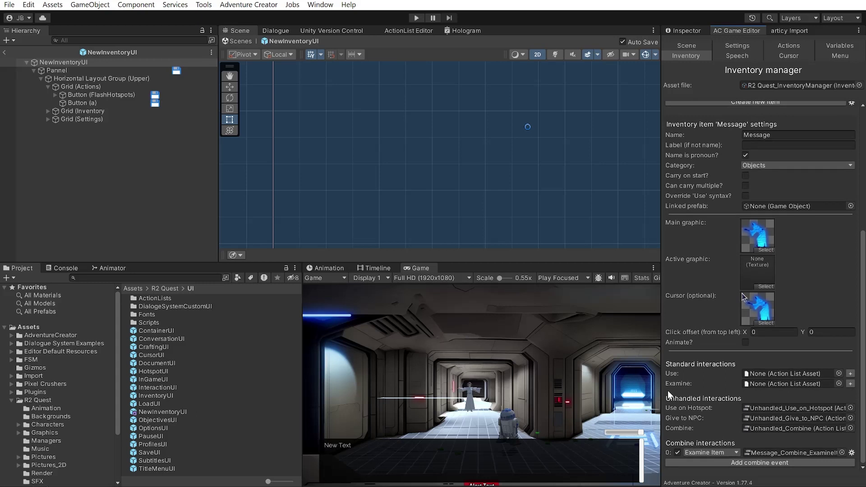
pyautogui.scroll(5, 713, 273)
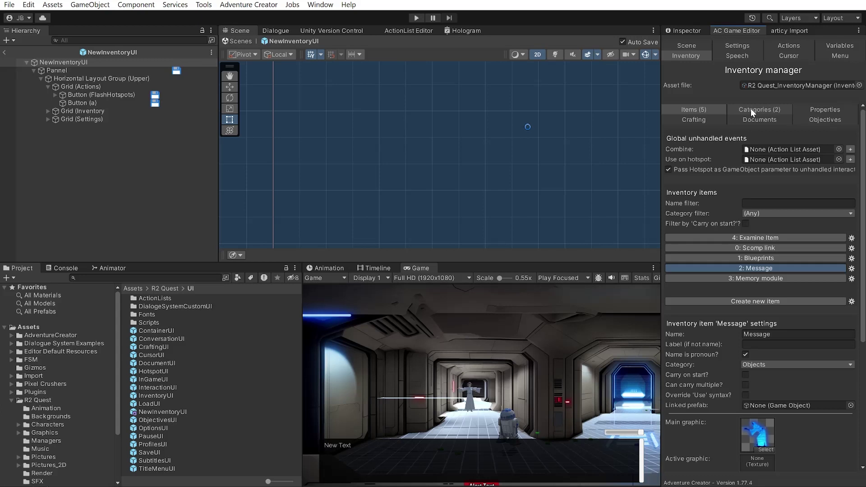
# Return to the Cursor manager and review the available cursor rendering methods
pyautogui.click(776, 53)
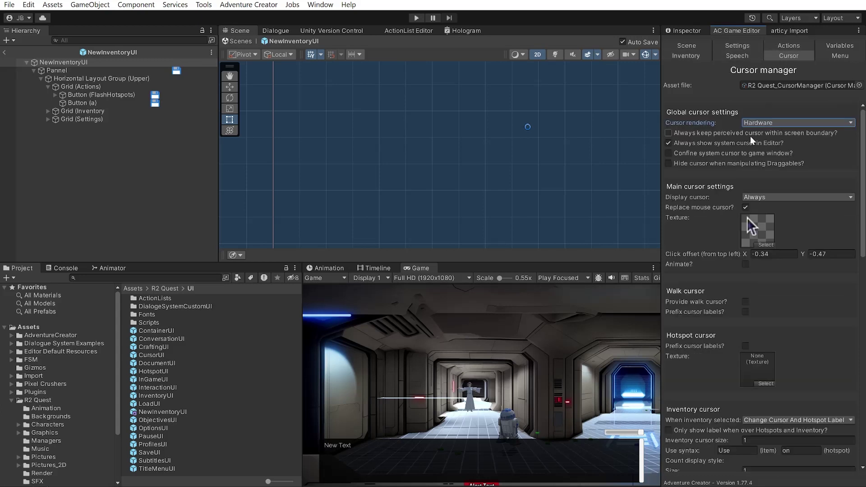
pyautogui.click(788, 123)
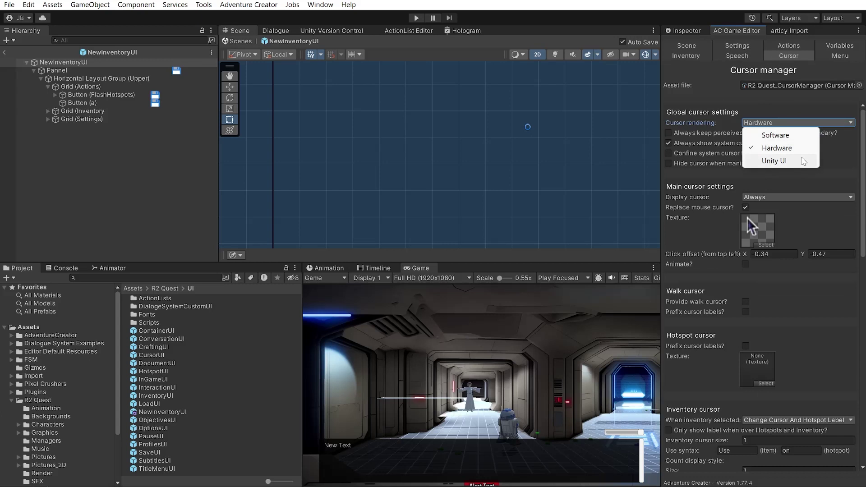
pyautogui.click(803, 159)
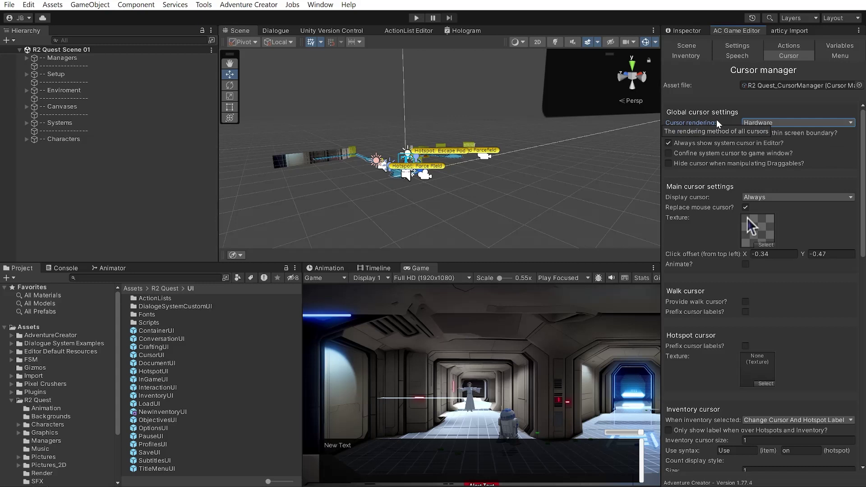
# Locate the main cursor's Normal texture in the project and display its import settings
pyautogui.click(758, 227)
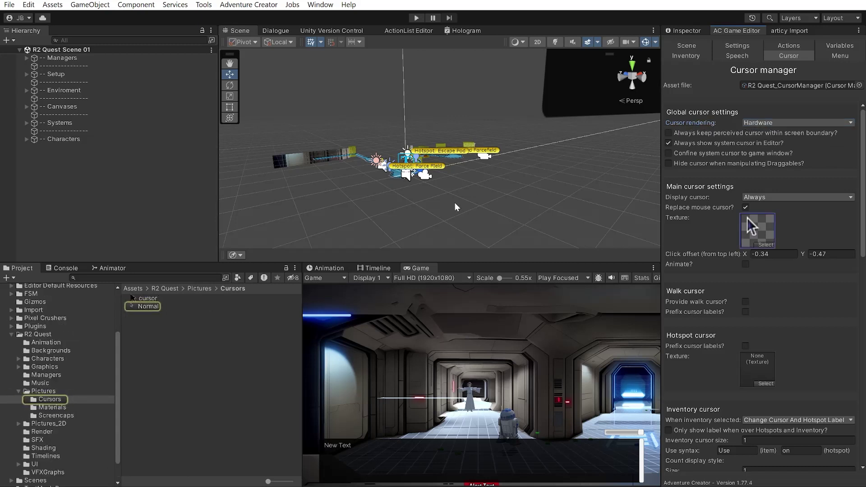
pyautogui.click(143, 306)
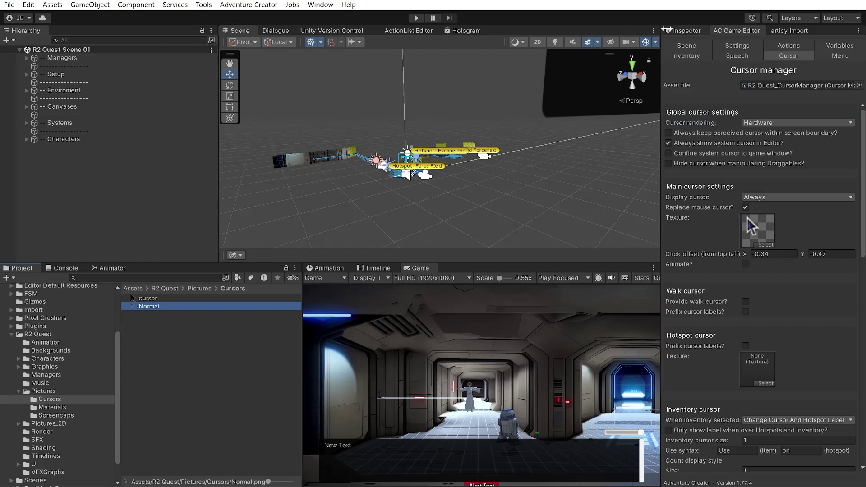
pyautogui.click(677, 30)
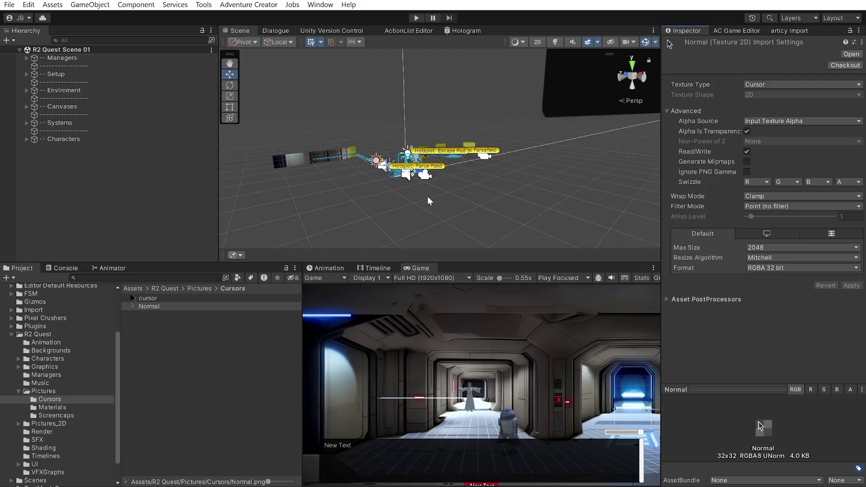
pyautogui.click(156, 307)
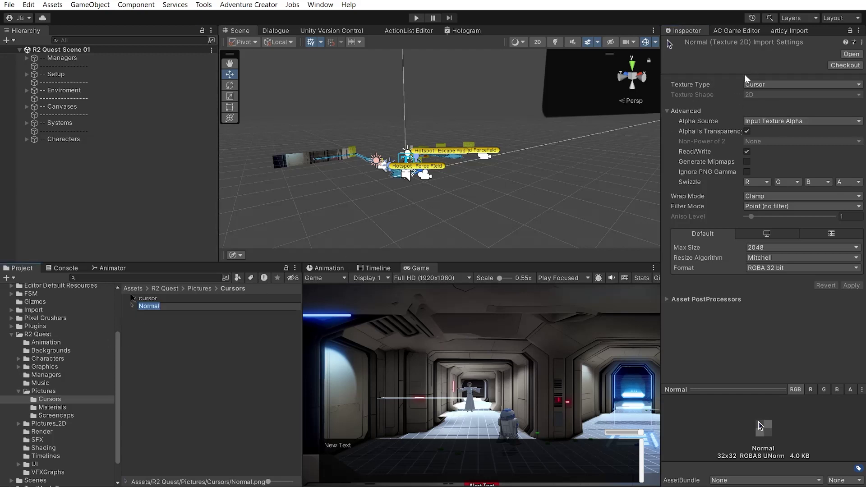
# Review the Texture Type, Filter Mode and Format options in the Normal cursor texture's import settings
pyautogui.click(778, 86)
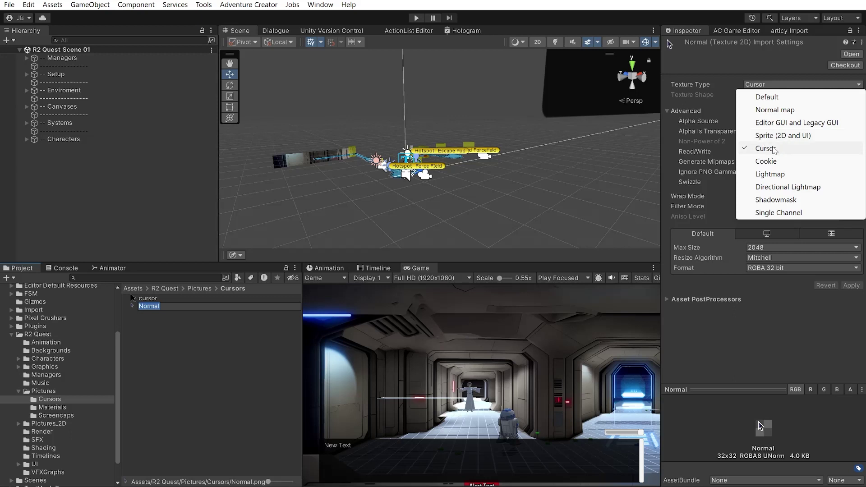
pyautogui.click(715, 72)
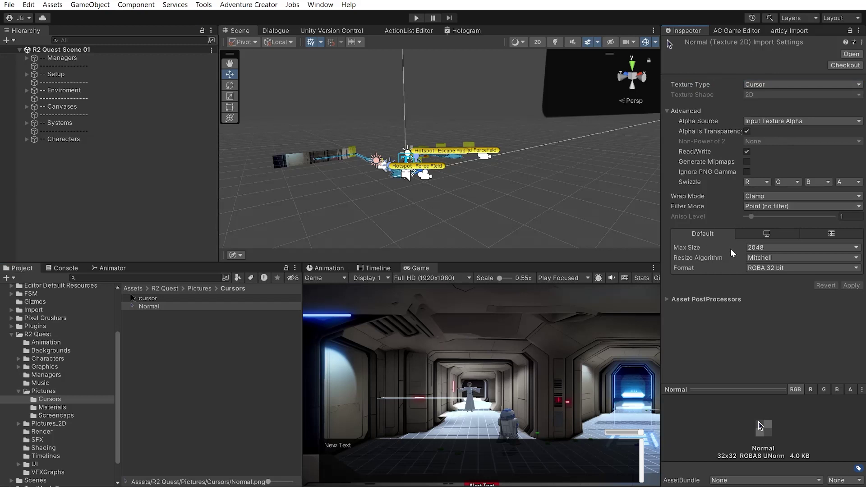
pyautogui.click(757, 208)
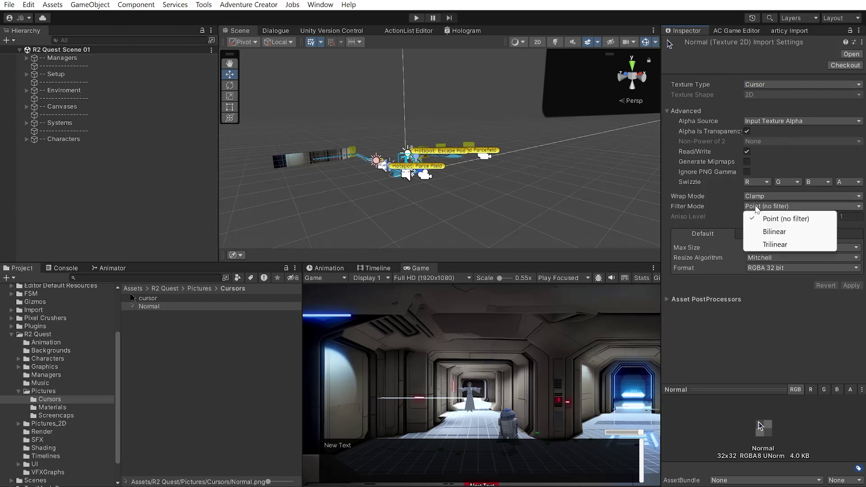
pyautogui.click(689, 208)
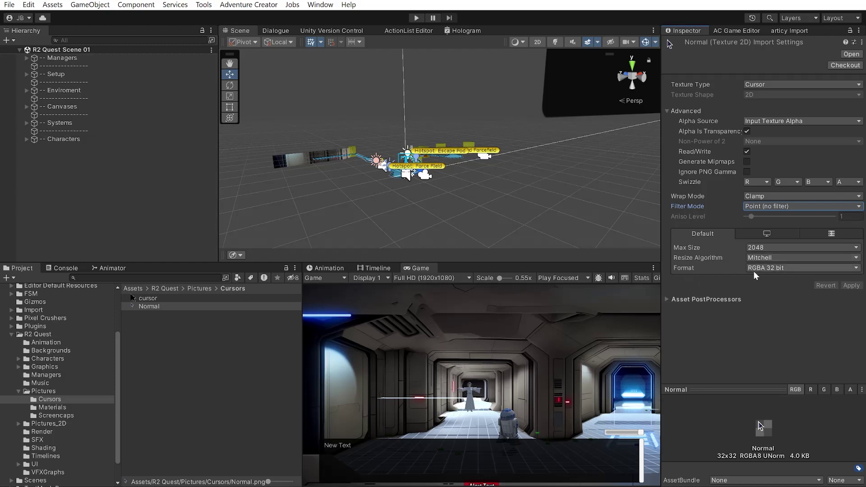
pyautogui.click(769, 269)
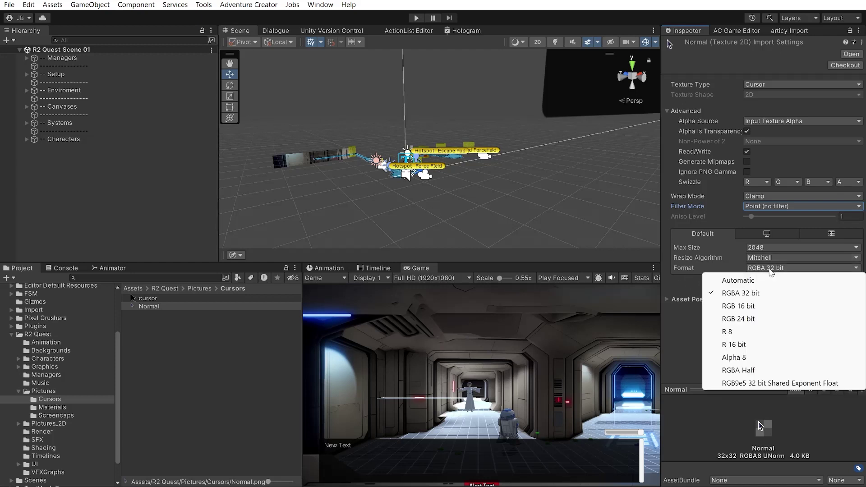
pyautogui.click(735, 270)
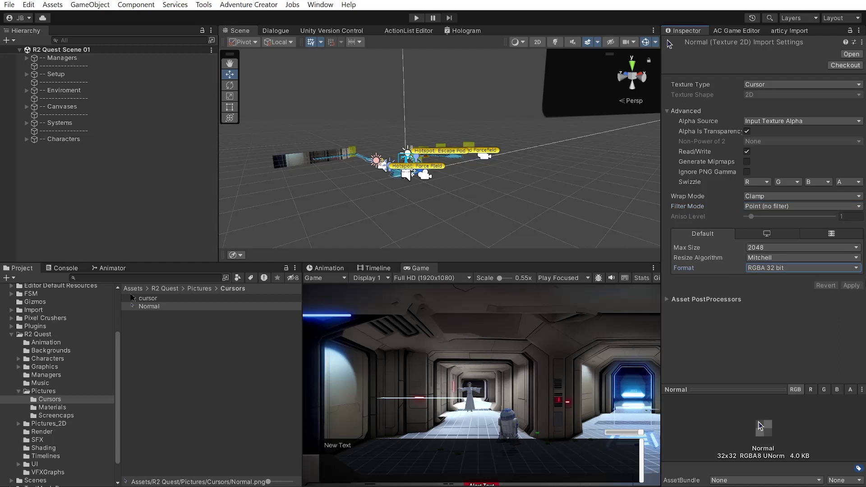